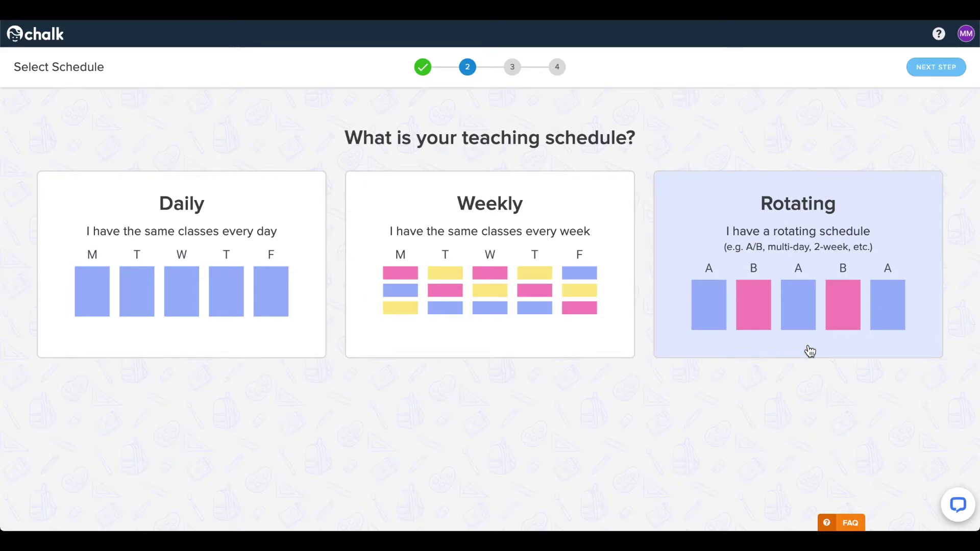
- Choose the Weekly schedule option and continue to the teaching-days step
{"action": "left_click", "coordinate": [436, 335]}
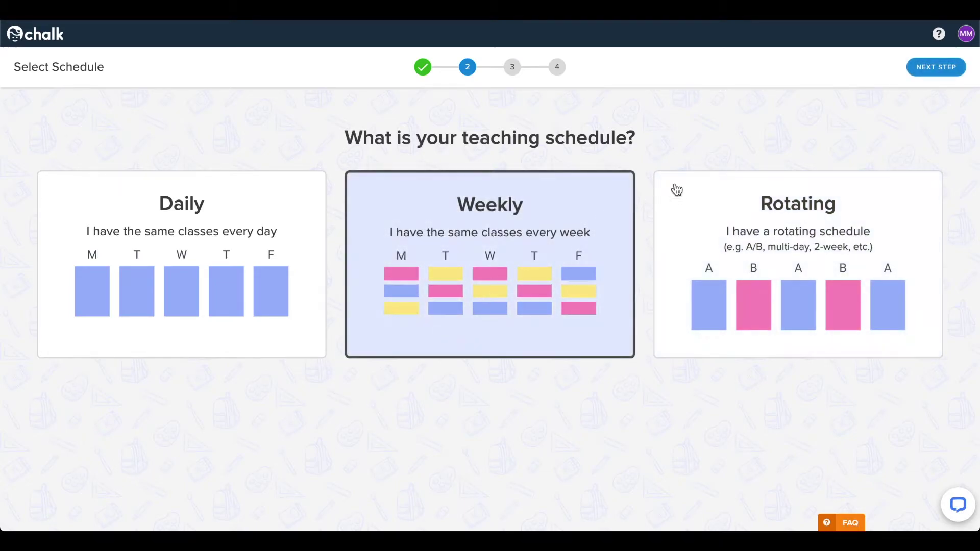
{"action": "left_click", "coordinate": [935, 71]}
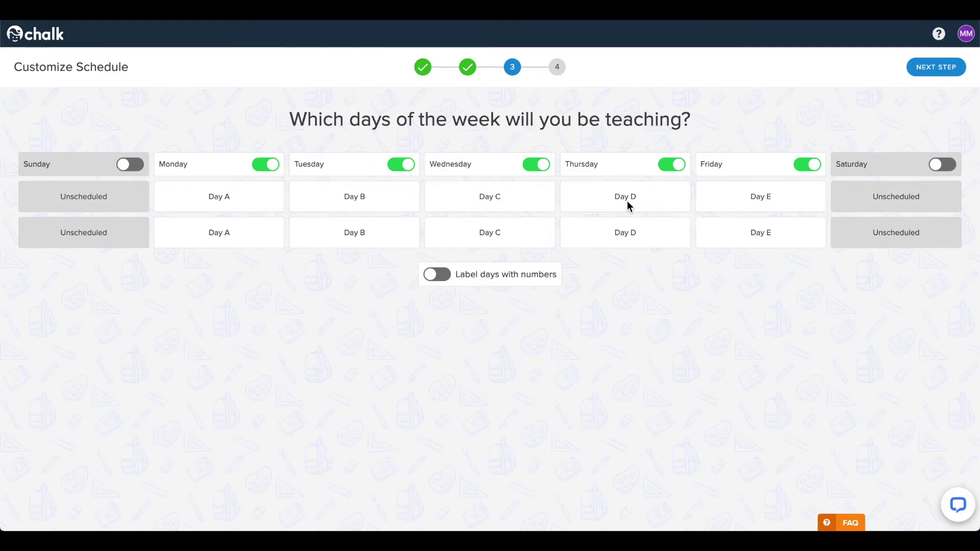
- Toggle Wednesday off and back on, then remove Friday as a teaching day
{"action": "left_click", "coordinate": [483, 174]}
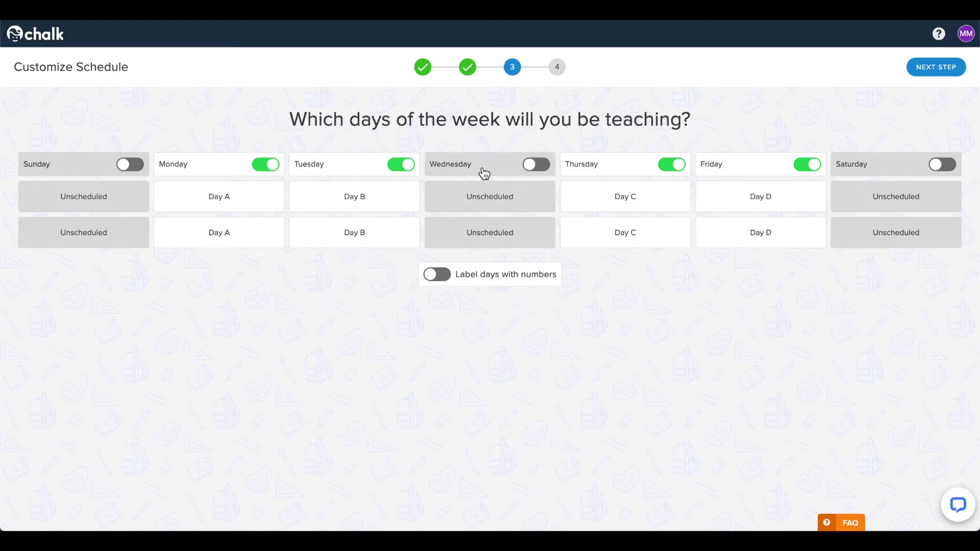
{"action": "left_click", "coordinate": [484, 174]}
{"action": "left_click", "coordinate": [768, 178]}
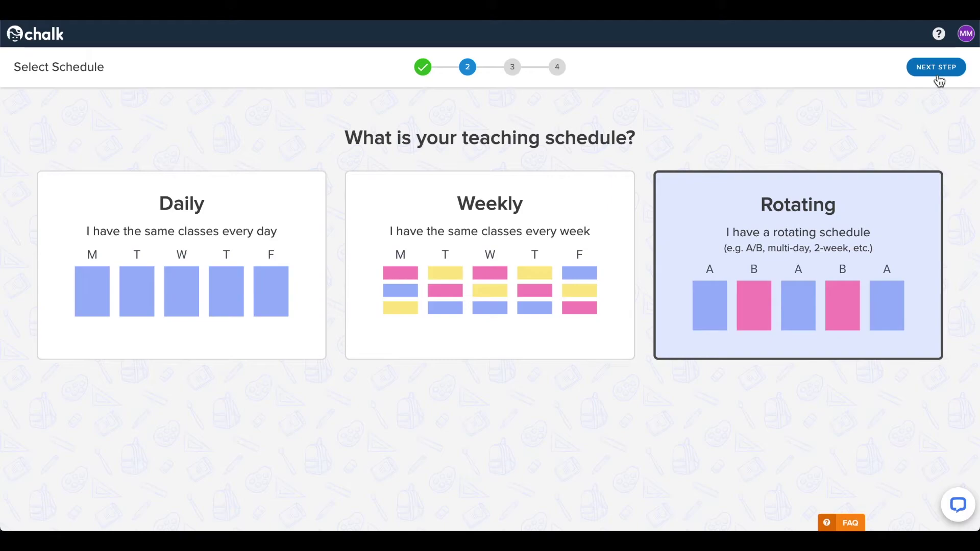
- Continue to the rotation setup and raise, then lower, the rotation day count
{"action": "left_click", "coordinate": [938, 76]}
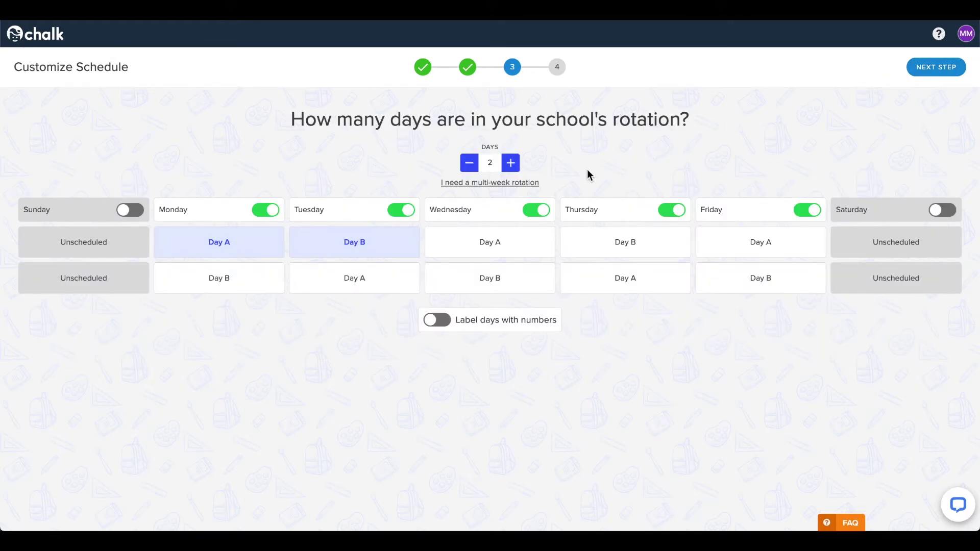
{"action": "left_click", "coordinate": [513, 169]}
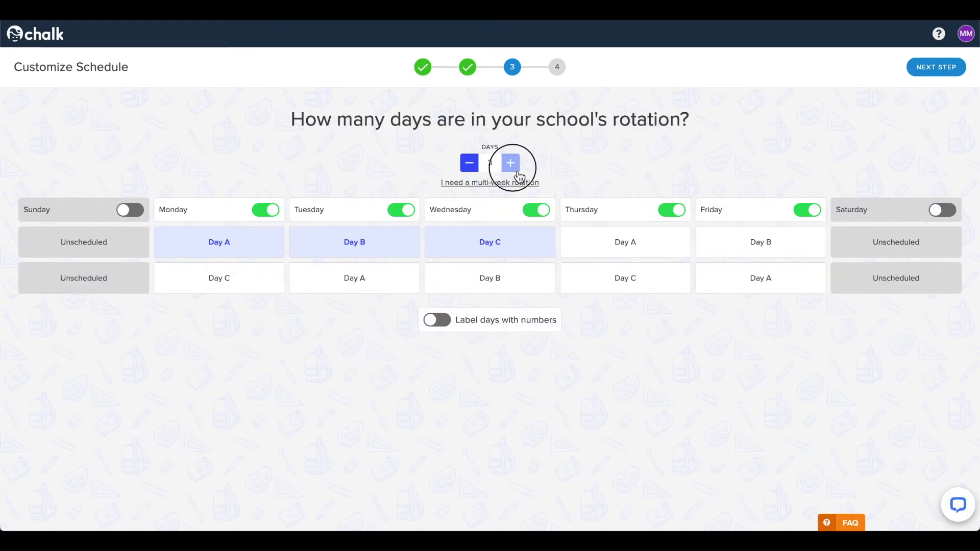
{"action": "left_click", "coordinate": [469, 164]}
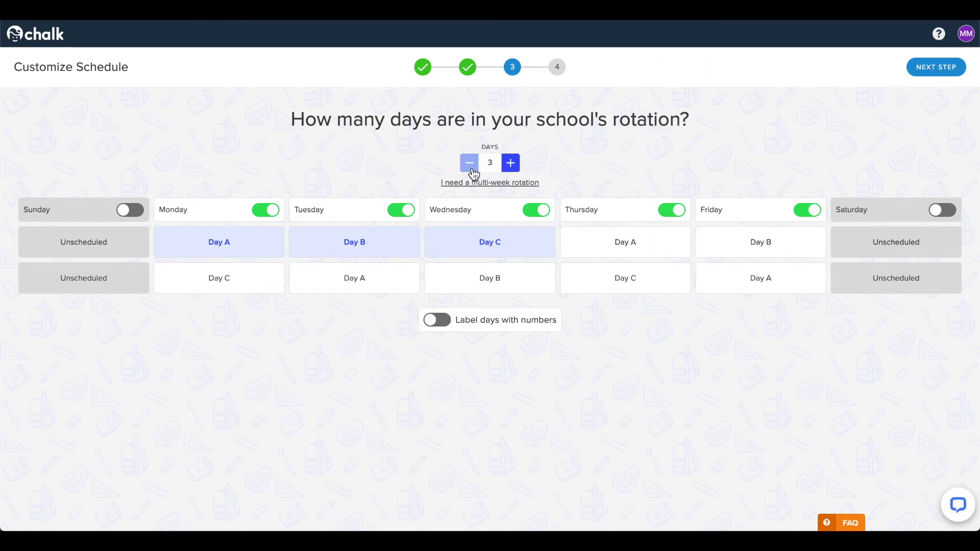
- Enable a multi-week rotation, bring weeks back to 1, and save the Days A–E schedule
{"action": "left_click", "coordinate": [470, 186]}
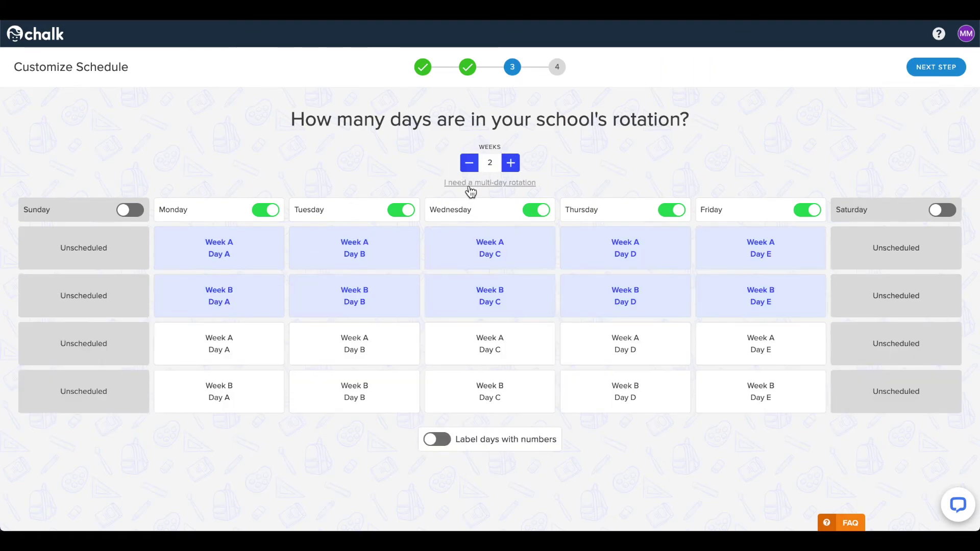
{"action": "left_click", "coordinate": [510, 170]}
{"action": "left_click", "coordinate": [470, 163]}
{"action": "left_click", "coordinate": [470, 163]}
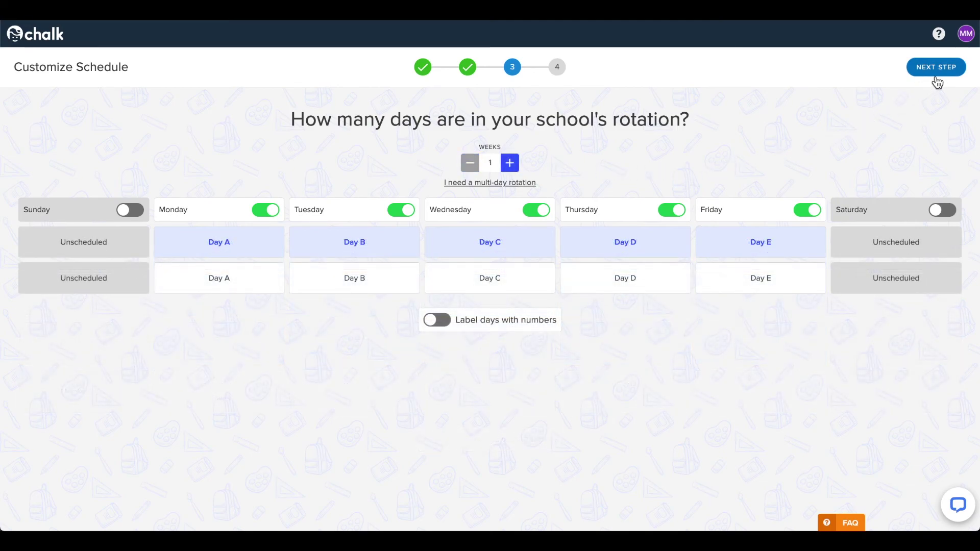
{"action": "left_click", "coordinate": [935, 77]}
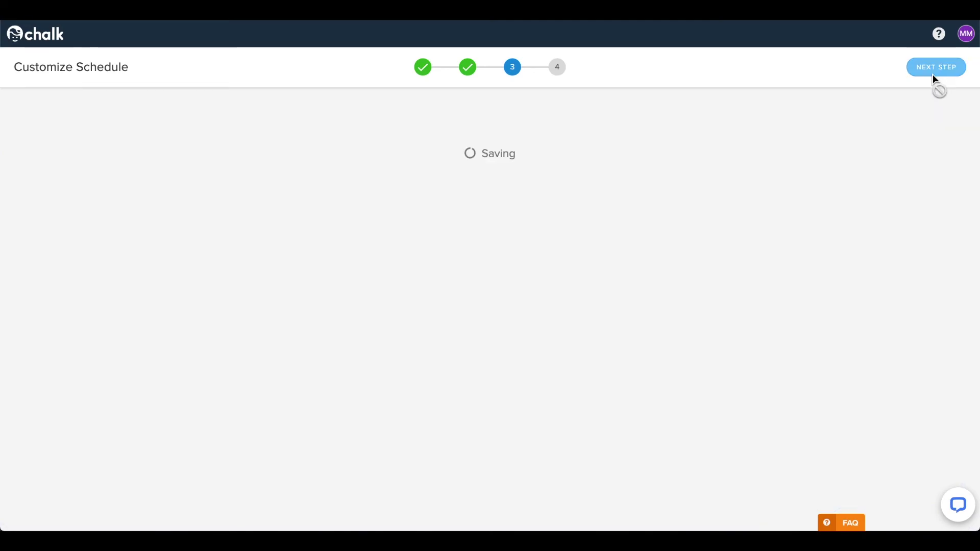